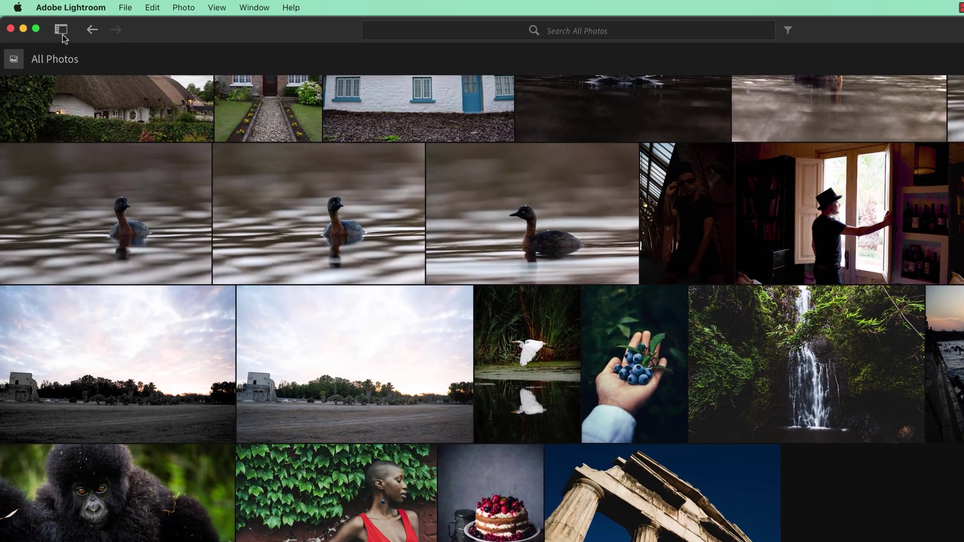
Step: Show the library sidebar, collapse and re-expand All Photos, and scroll the photo grid
{"action": "left_click", "coordinate": [61, 31]}
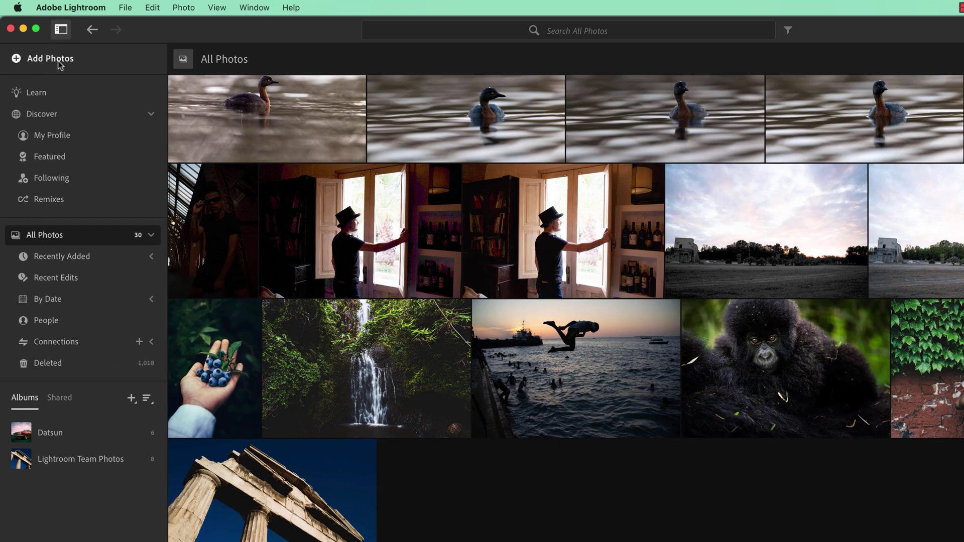
{"action": "left_click", "coordinate": [42, 236]}
{"action": "left_click", "coordinate": [41, 237]}
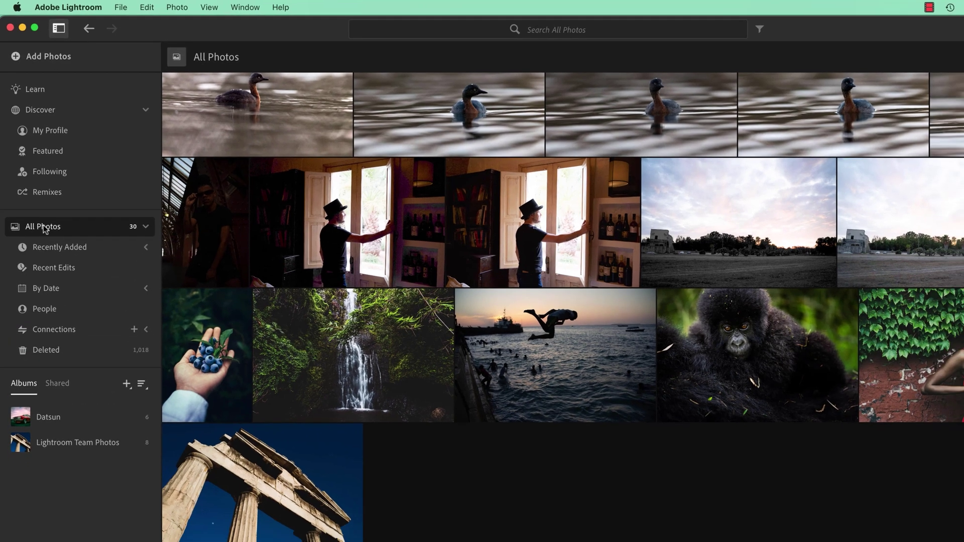
{"action": "scroll", "coordinate": [512, 497], "scroll_direction": "up", "scroll_amount": 5}
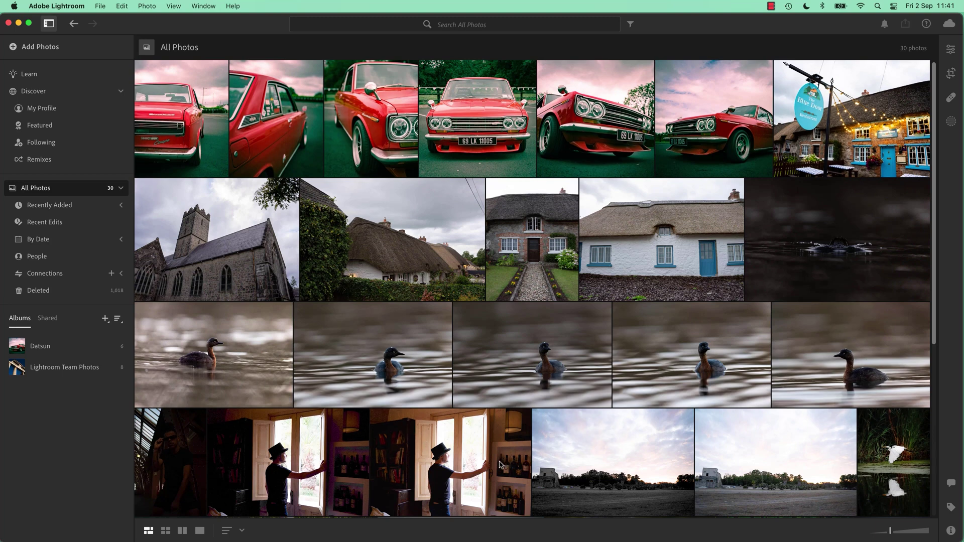
{"action": "scroll", "coordinate": [397, 486], "scroll_direction": "down", "scroll_amount": 2}
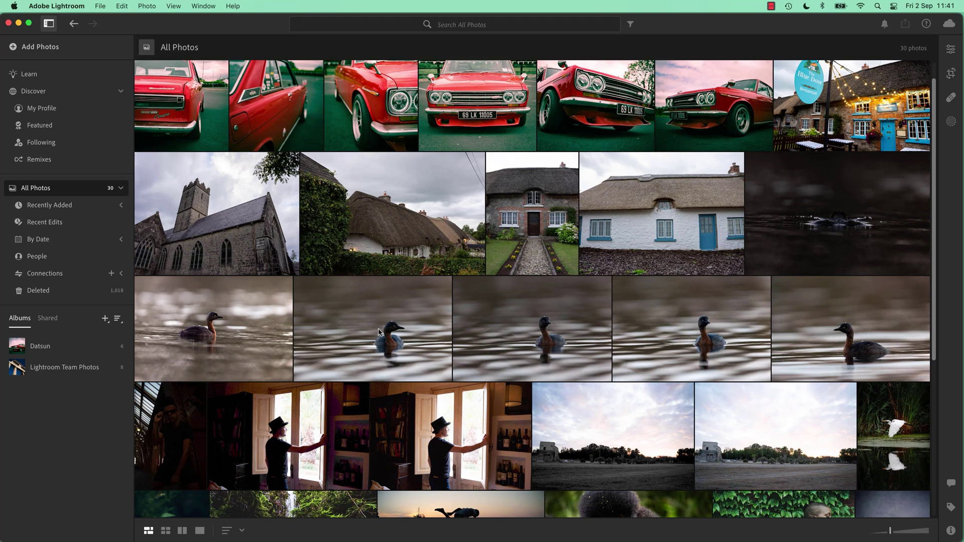
Step: Open the grebe photo in Detail view, return to the grid twice, and reopen it
{"action": "double_click", "coordinate": [389, 329]}
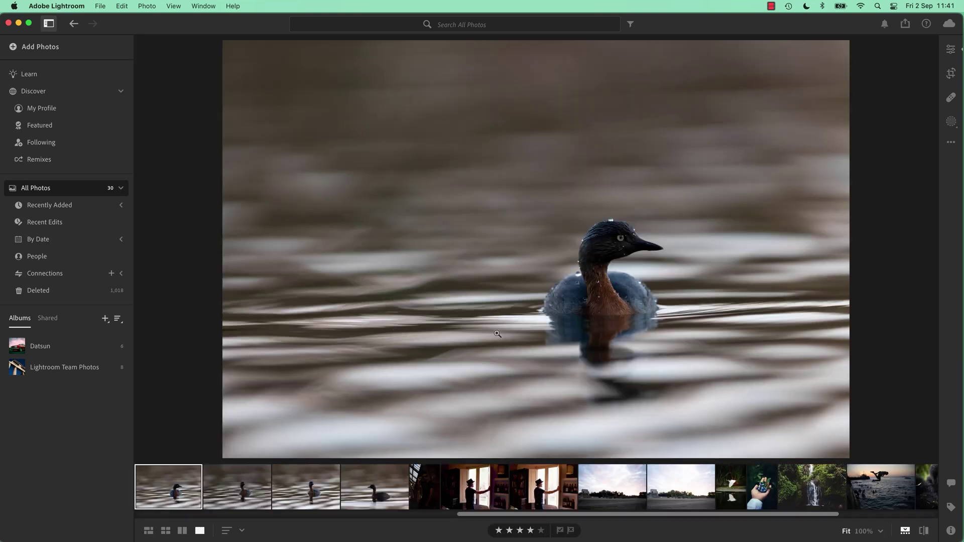
{"action": "key", "text": "g"}
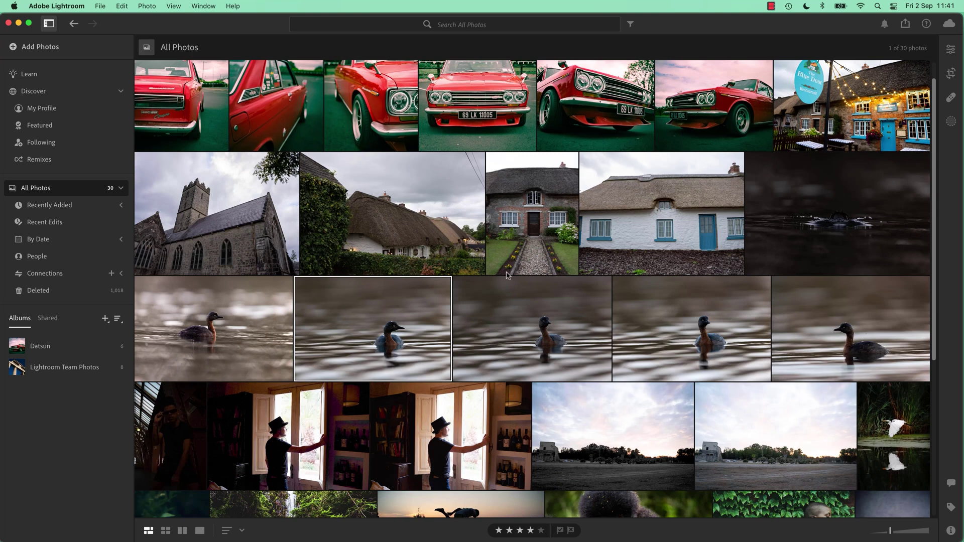
{"action": "double_click", "coordinate": [376, 349]}
{"action": "key", "text": "g"}
{"action": "double_click", "coordinate": [394, 321]}
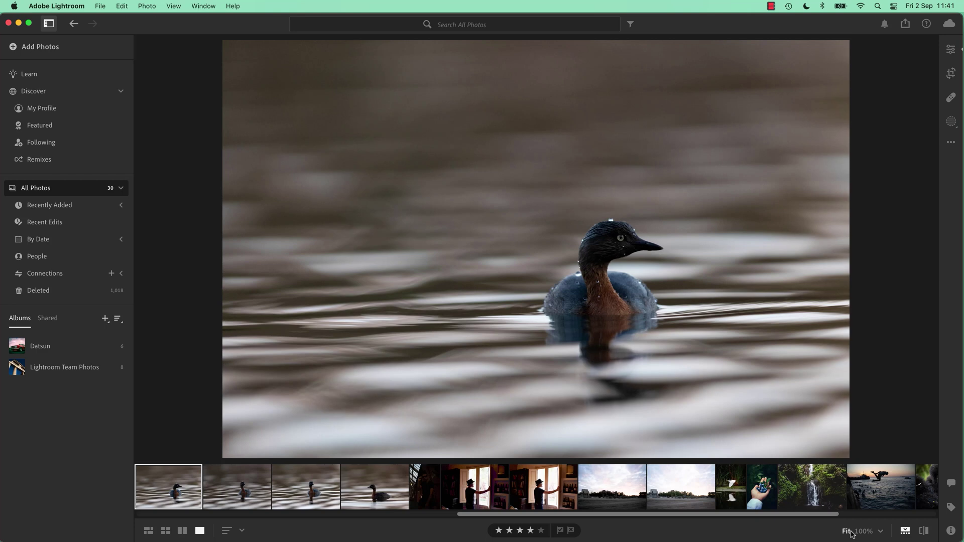
Step: Try the 100%, 200% and 25% zoom levels from the zoom-level dropdown
{"action": "left_click", "coordinate": [881, 532]}
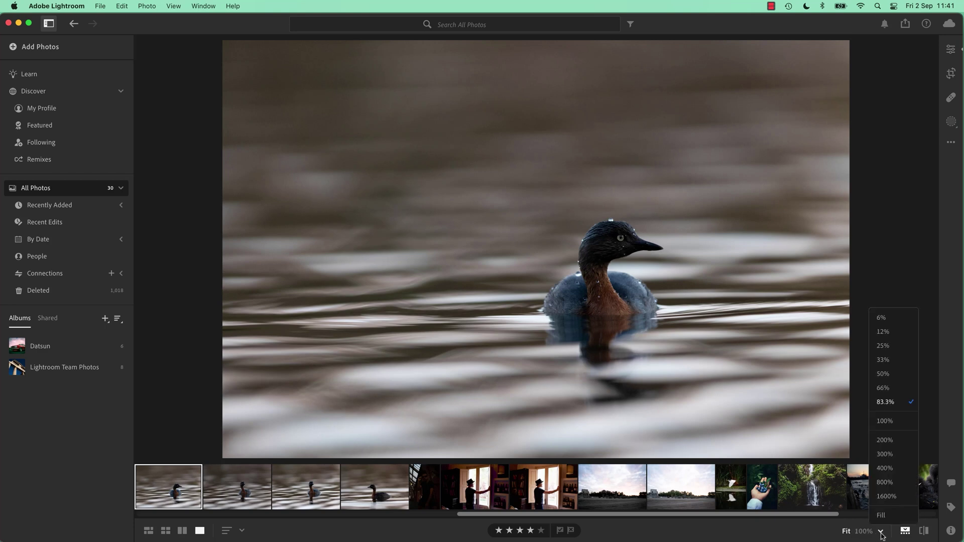
{"action": "left_click", "coordinate": [884, 421]}
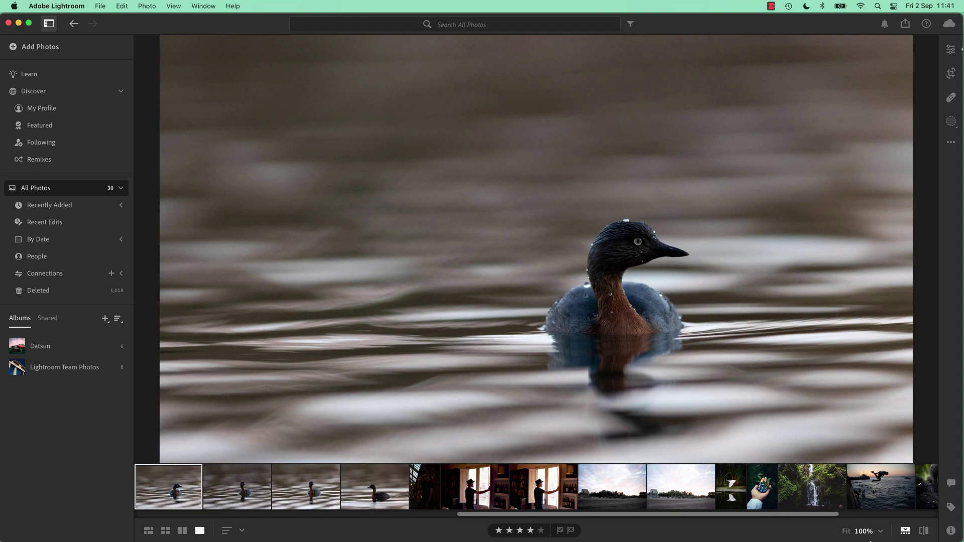
{"action": "left_click", "coordinate": [881, 531]}
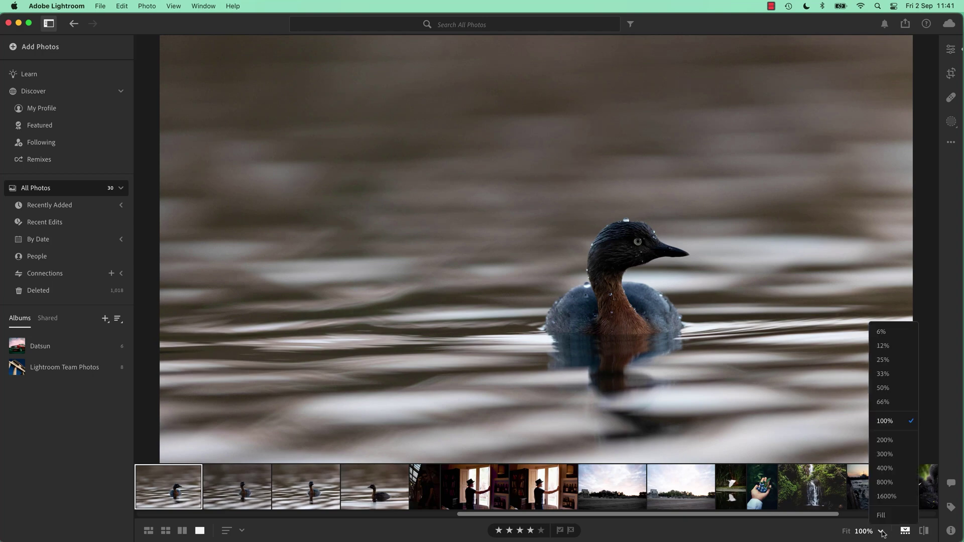
{"action": "left_click", "coordinate": [885, 440]}
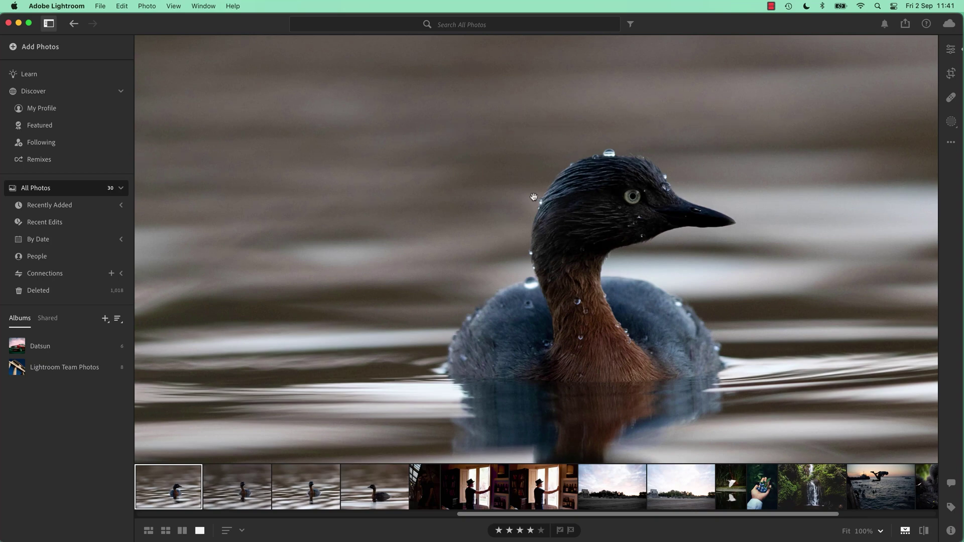
{"action": "left_click", "coordinate": [882, 532]}
{"action": "key", "text": "Up"}
{"action": "key", "text": "Up"}
{"action": "key", "text": "Up"}
{"action": "key", "text": "Up"}
{"action": "key", "text": "Return"}
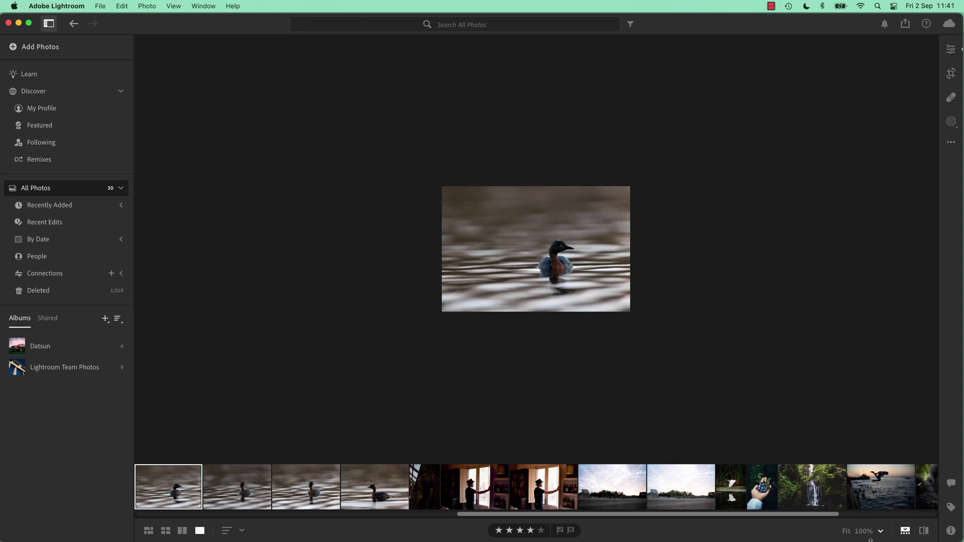
Step: Zoom to 300% on the bird, toggle Fit and 100%, then pan to its eye and beak
{"action": "left_click", "coordinate": [889, 455]}
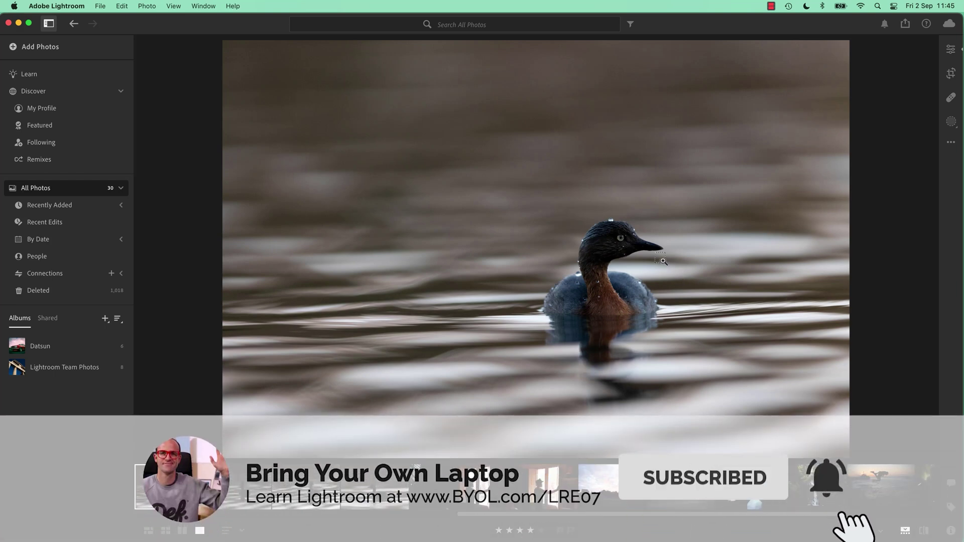
{"action": "left_click_drag", "start_coordinate": [516, 187], "coordinate": [766, 371]}
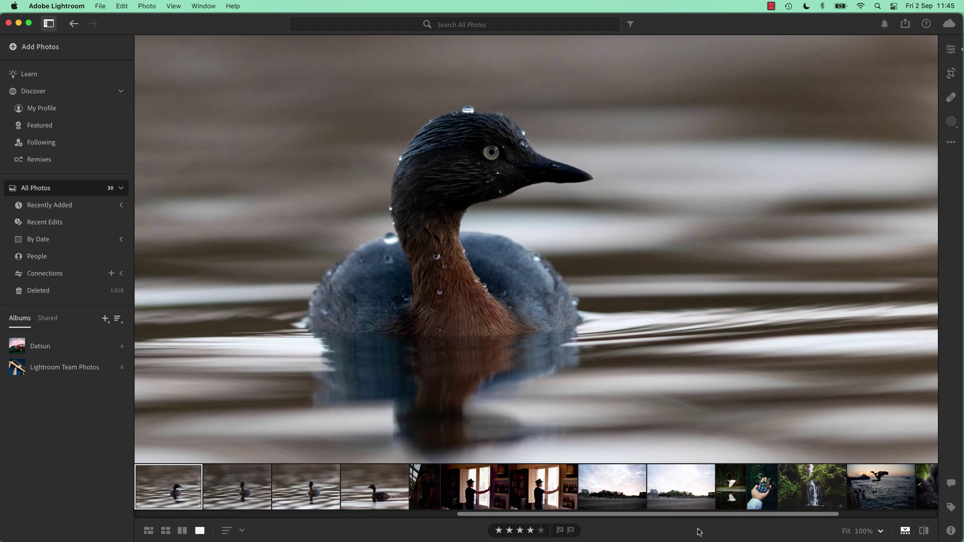
{"action": "left_click", "coordinate": [701, 254]}
{"action": "left_click", "coordinate": [700, 255]}
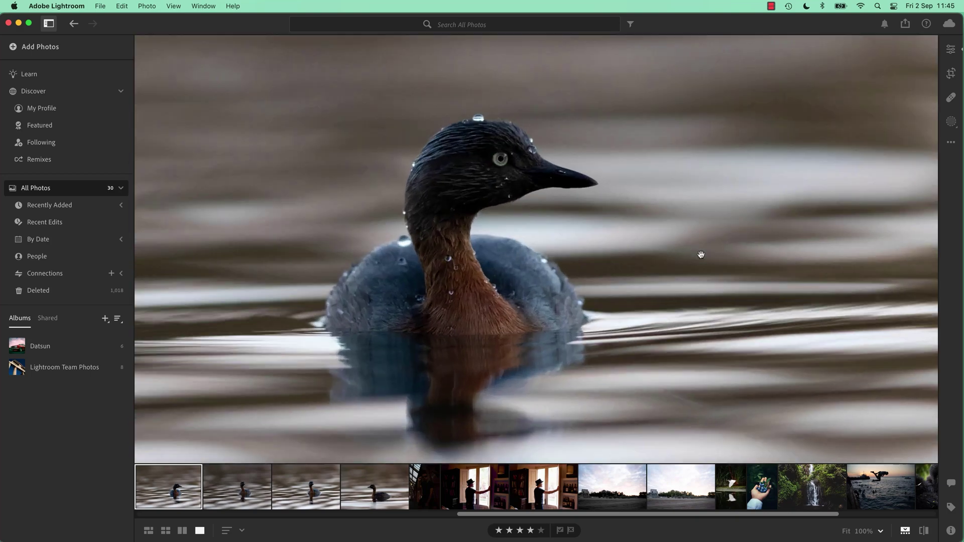
{"action": "left_click", "coordinate": [701, 255]}
{"action": "left_click", "coordinate": [701, 255]}
{"action": "left_click", "coordinate": [700, 255]}
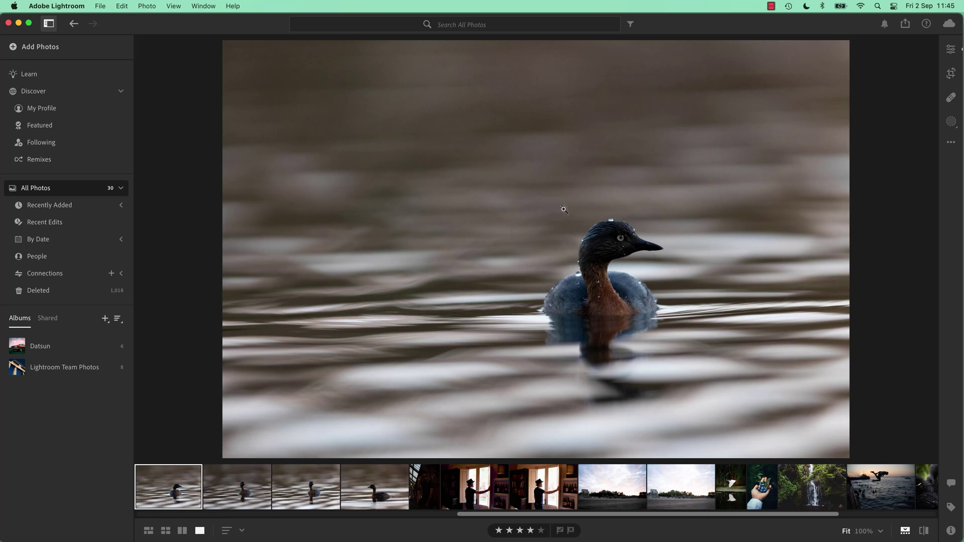
{"action": "left_click", "coordinate": [611, 229]}
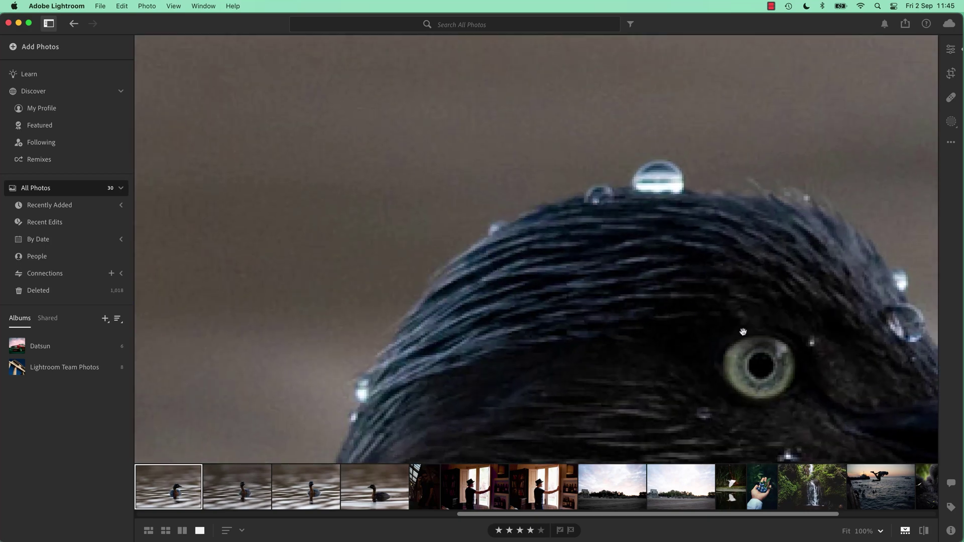
{"action": "left_click_drag", "start_coordinate": [743, 332], "coordinate": [562, 239]}
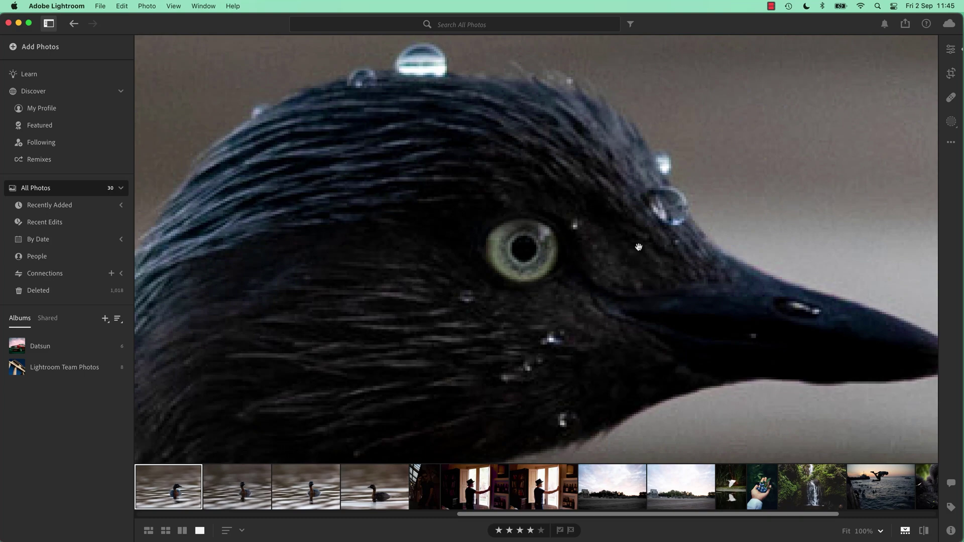
Step: Show the Edit adjustments panel and toggle the grebe between 100% and Fit, ending fitted
{"action": "left_click", "coordinate": [951, 50]}
{"action": "left_click_drag", "start_coordinate": [872, 151], "coordinate": [881, 152]}
{"action": "left_click", "coordinate": [535, 164]}
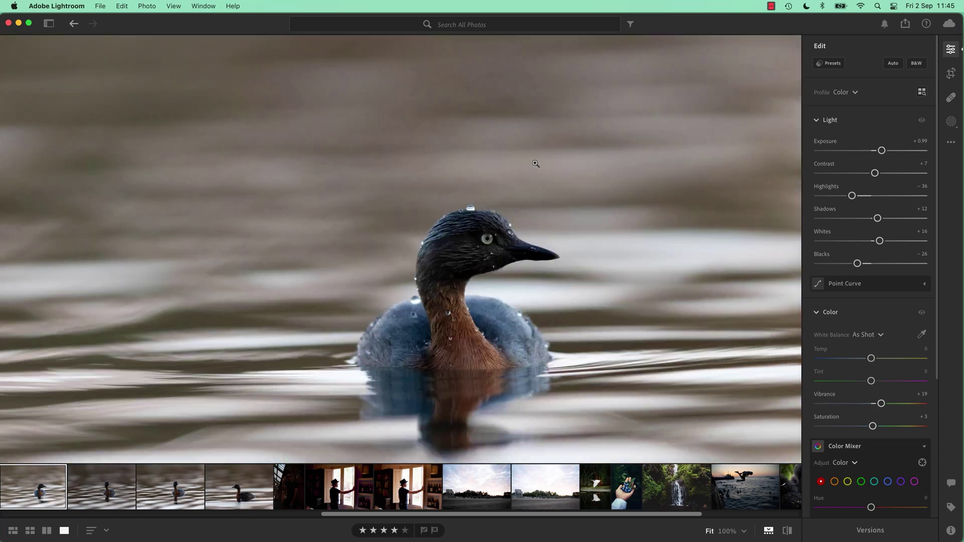
{"action": "left_click", "coordinate": [535, 164]}
{"action": "left_click", "coordinate": [535, 163]}
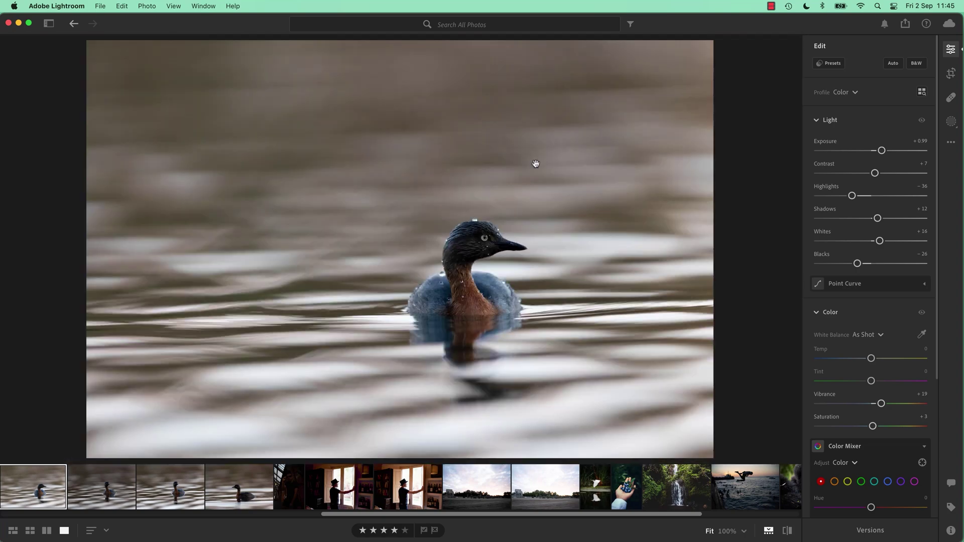
{"action": "left_click", "coordinate": [535, 164]}
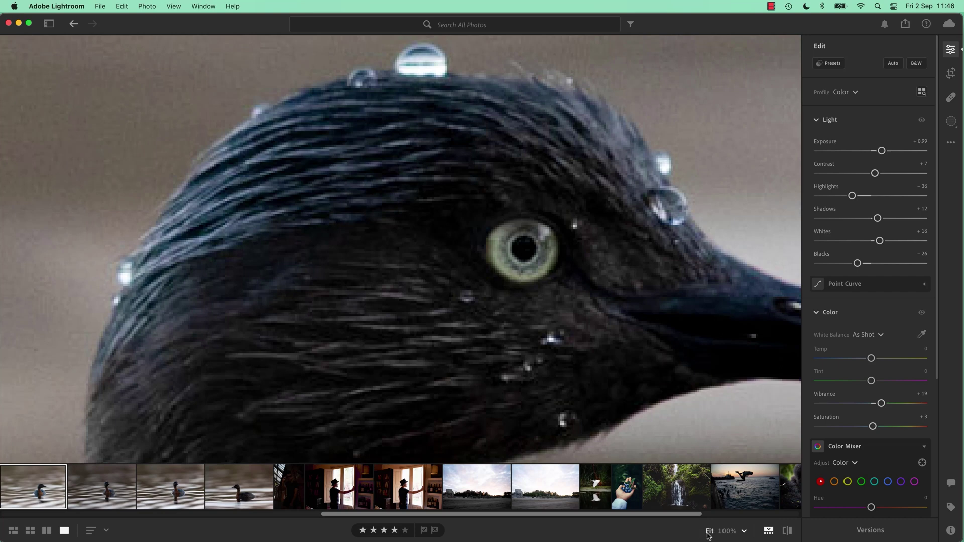
{"action": "key", "text": "z"}
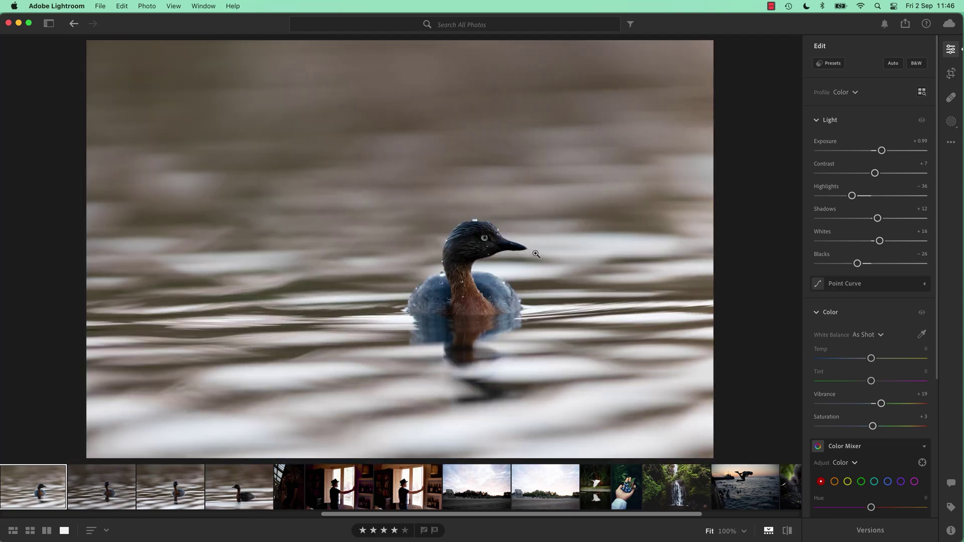
{"action": "key", "text": "z"}
{"action": "key", "text": "z"}
{"action": "scroll", "coordinate": [505, 234], "scroll_direction": "up", "scroll_amount": 5}
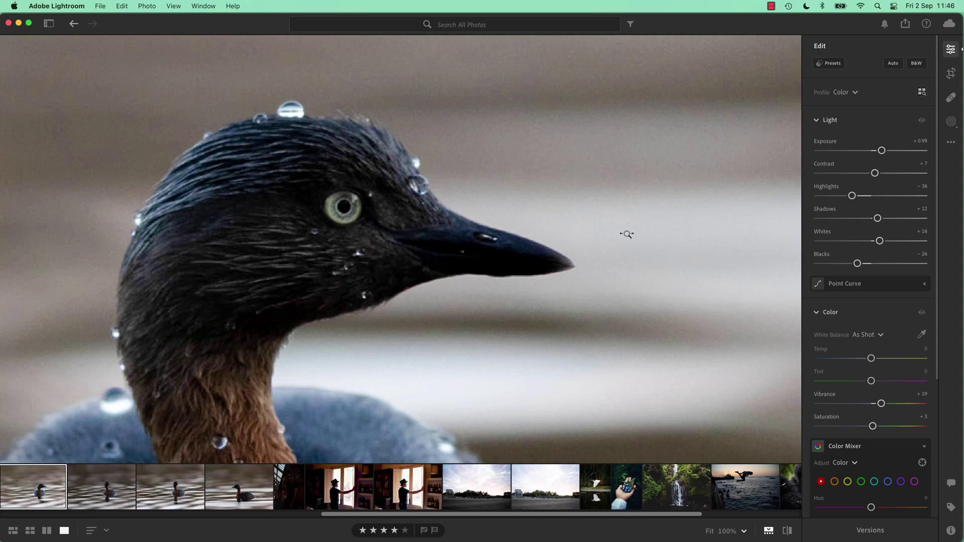
{"action": "scroll", "coordinate": [622, 233], "scroll_direction": "down", "scroll_amount": 5}
{"action": "scroll", "coordinate": [489, 235], "scroll_direction": "up", "scroll_amount": 5}
{"action": "scroll", "coordinate": [674, 237], "scroll_direction": "down", "scroll_amount": 2}
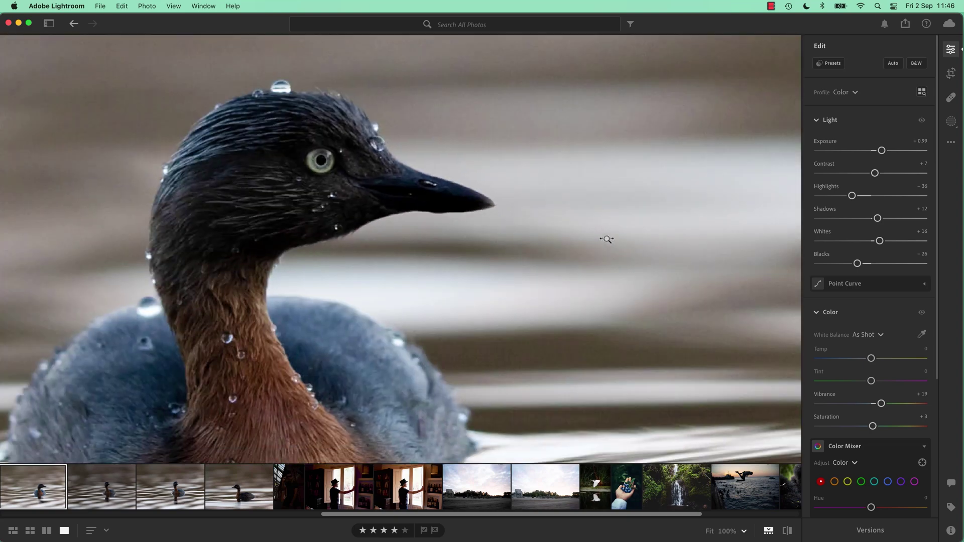
{"action": "scroll", "coordinate": [605, 239], "scroll_direction": "up", "scroll_amount": 2}
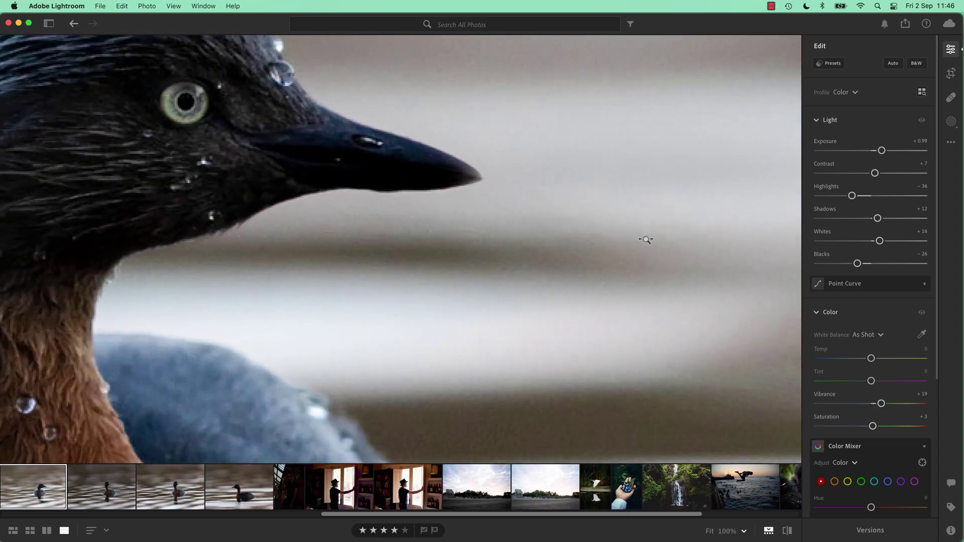
{"action": "left_click", "coordinate": [444, 233]}
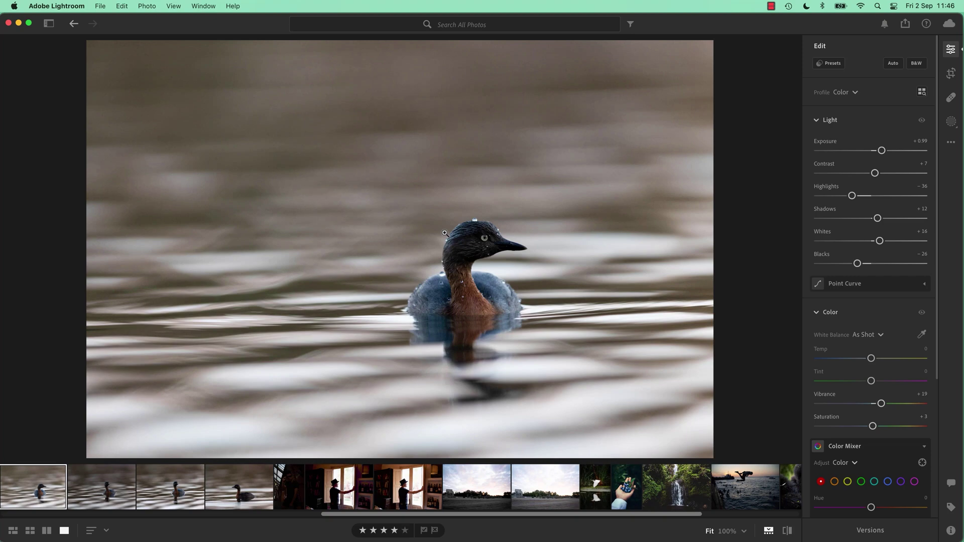
{"action": "left_click", "coordinate": [445, 233]}
{"action": "left_click", "coordinate": [445, 232]}
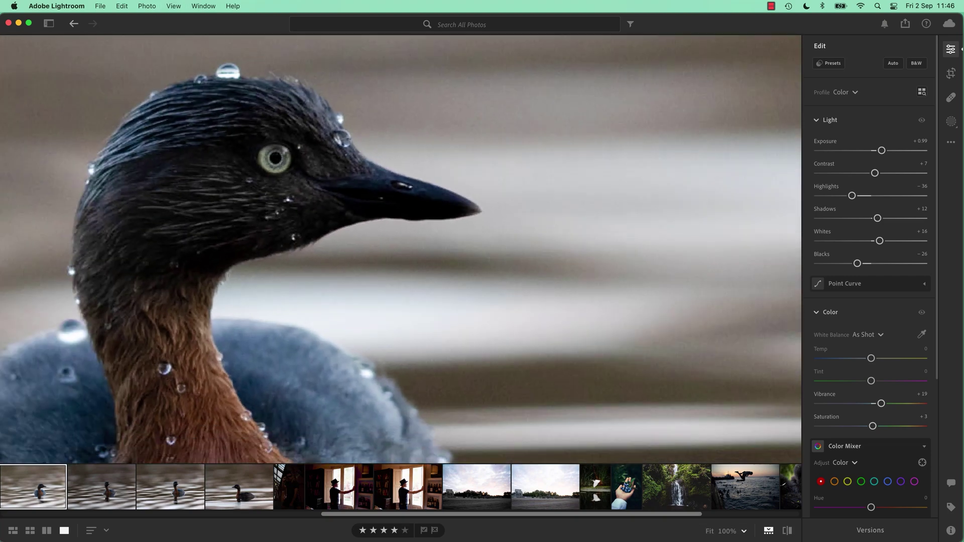
{"action": "left_click", "coordinate": [445, 233]}
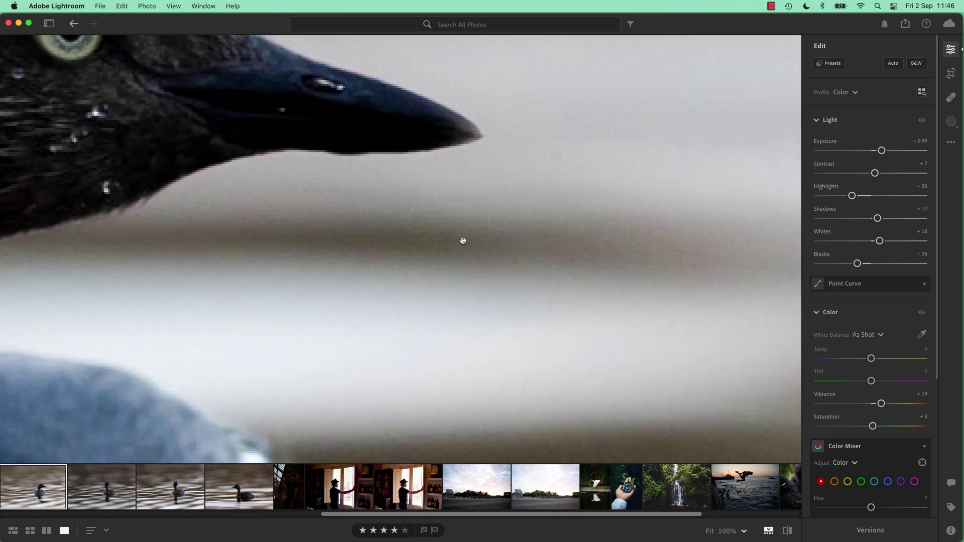
{"action": "left_click_drag", "start_coordinate": [336, 161], "coordinate": [671, 334]}
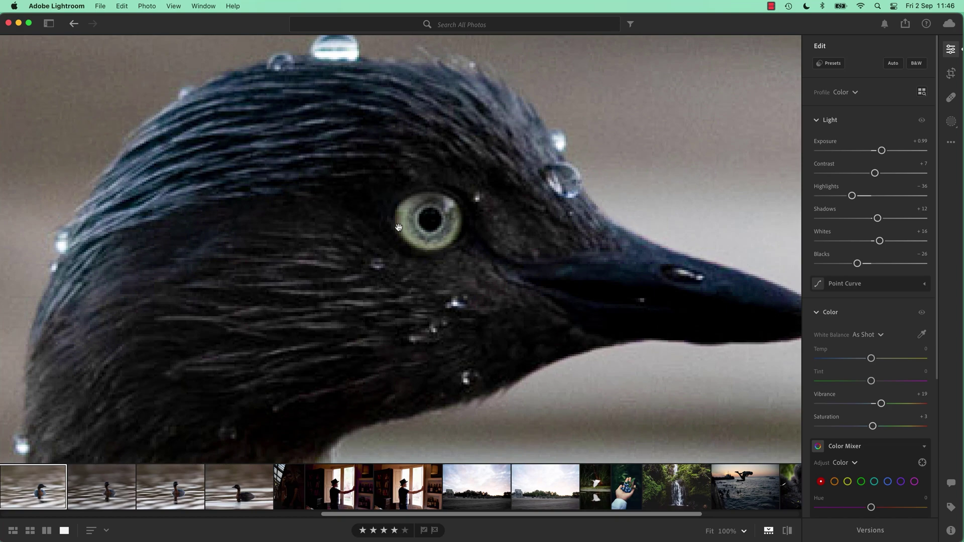
{"action": "left_click", "coordinate": [425, 211]}
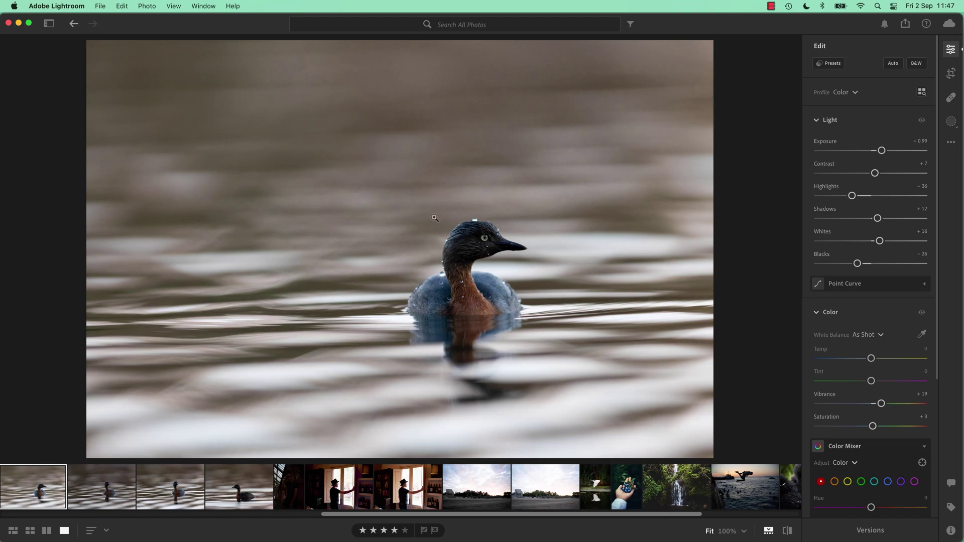
{"action": "left_click", "coordinate": [443, 236]}
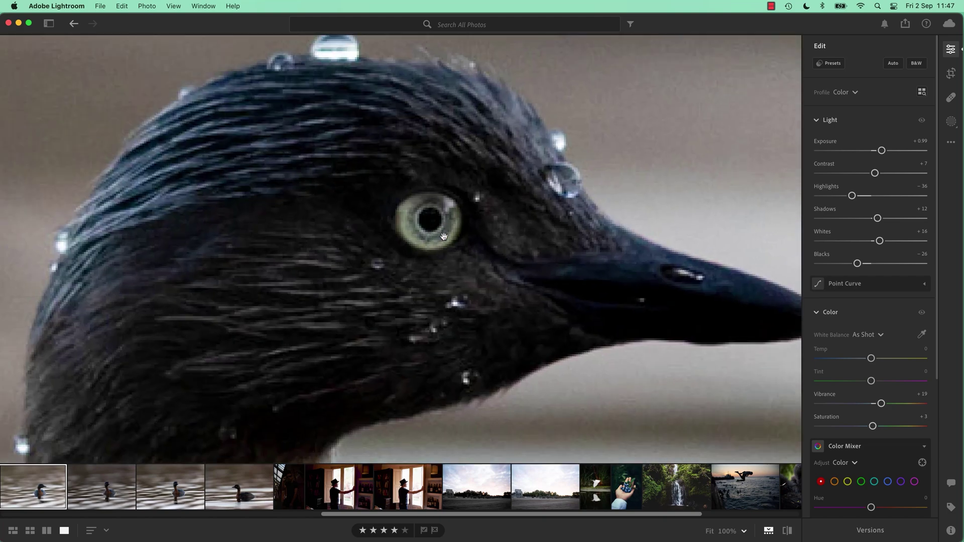
{"action": "left_click", "coordinate": [463, 203]}
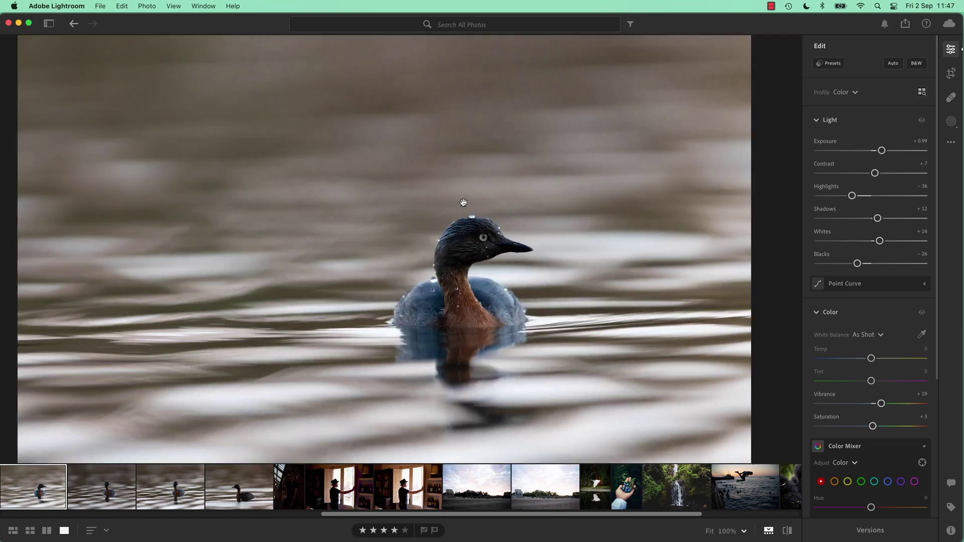
{"action": "left_click", "coordinate": [463, 203]}
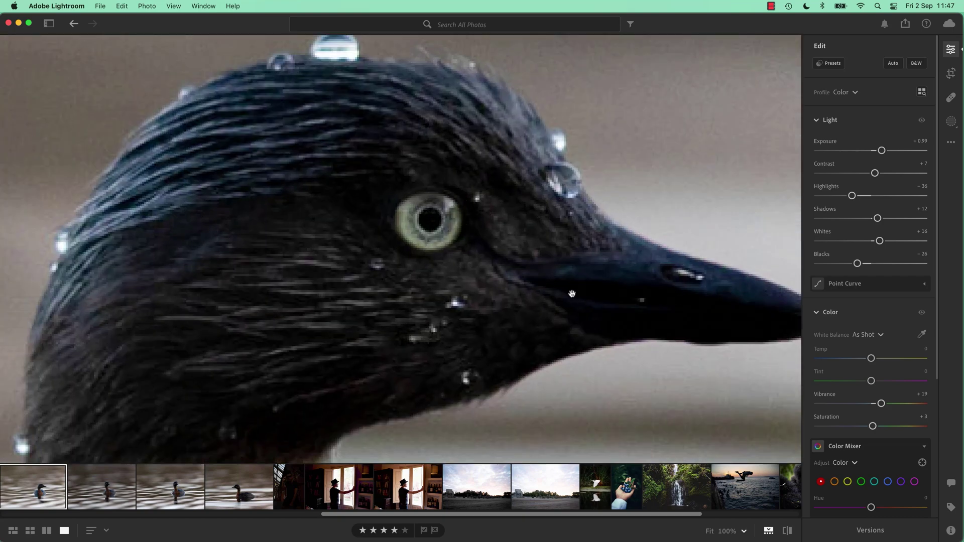
{"action": "left_click", "coordinate": [744, 531]}
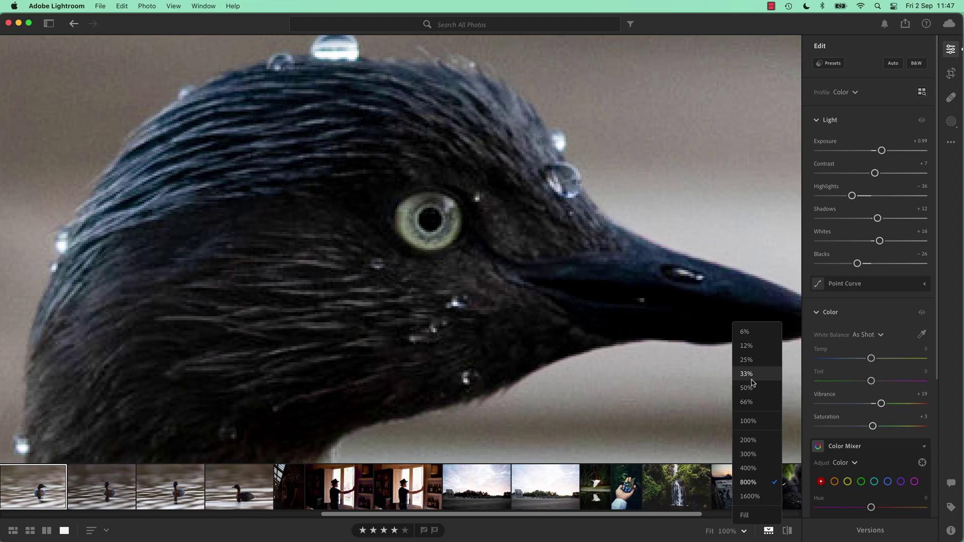
{"action": "left_click", "coordinate": [748, 421]}
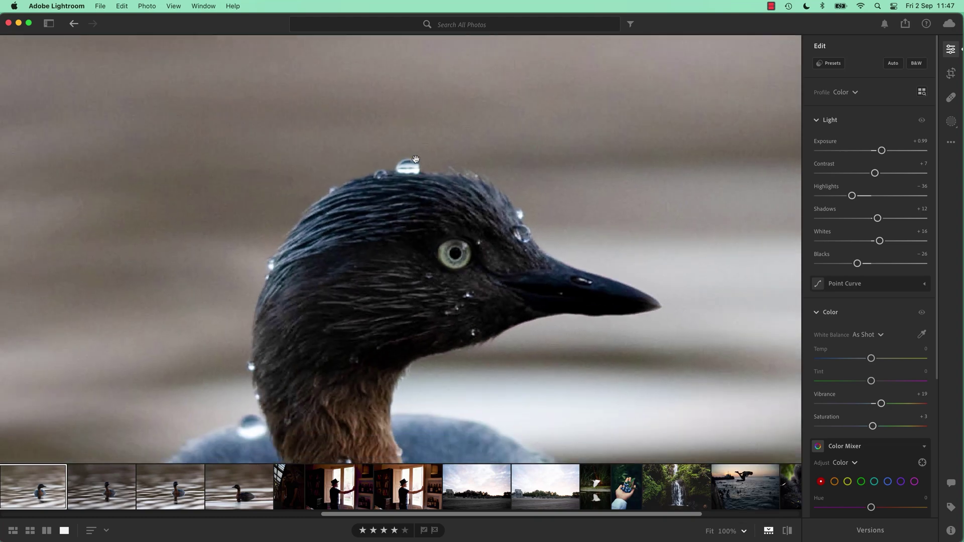
{"action": "left_click_drag", "start_coordinate": [416, 160], "coordinate": [261, 54]}
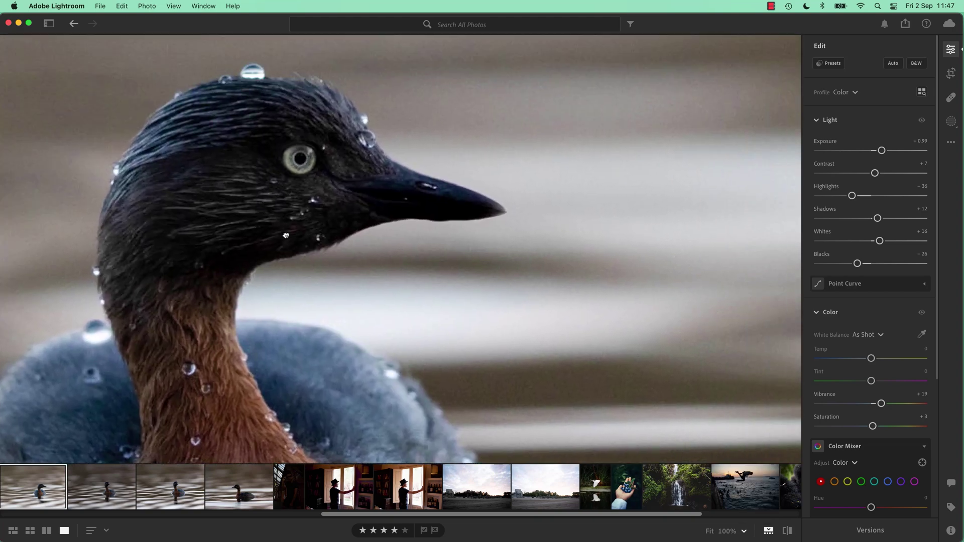
{"action": "left_click_drag", "start_coordinate": [284, 195], "coordinate": [447, 322]}
{"action": "left_click", "coordinate": [447, 322]}
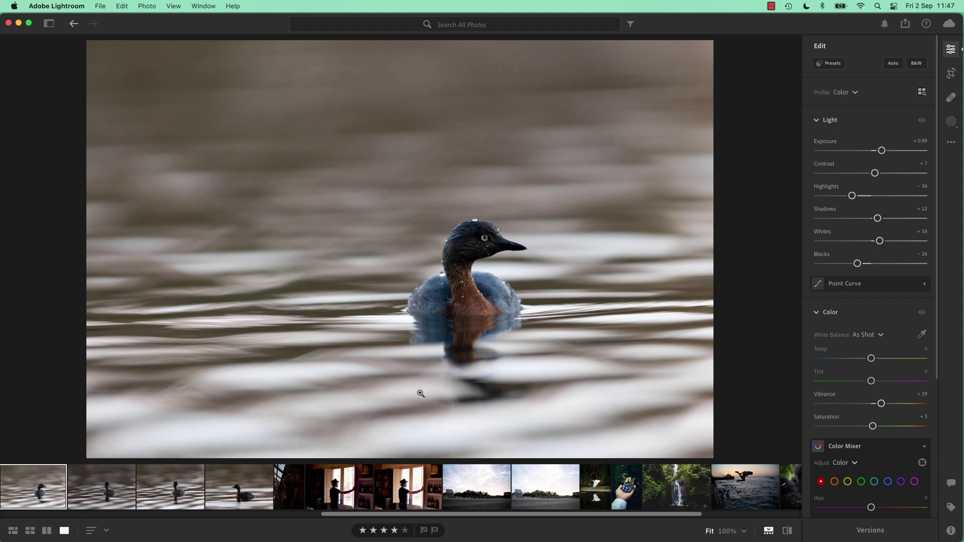
Step: Switch from the grebe's detail view to the All Photos Square Grid with G
{"action": "key", "text": "g"}
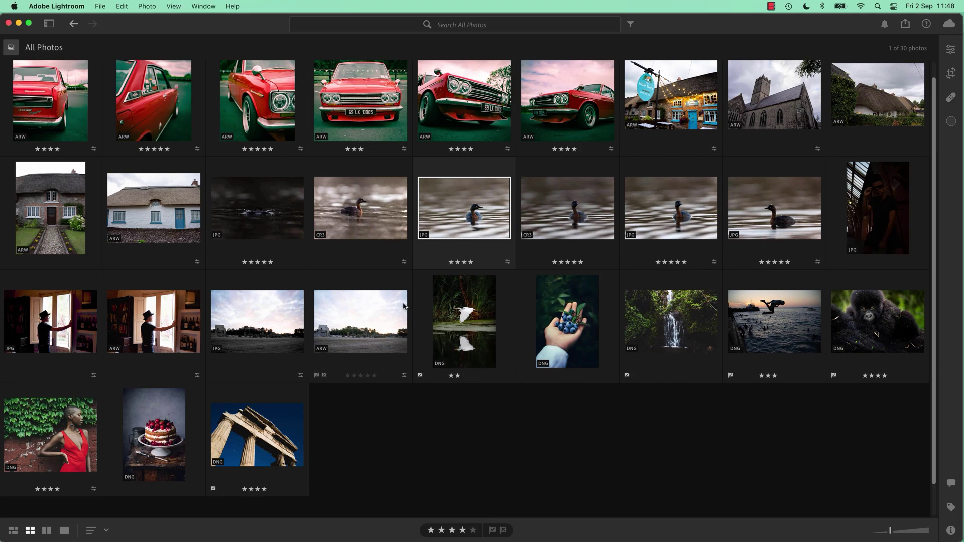
Step: Toggle between Photo Grid and Square Grid, then open the grebe in Detail and full-screen view
{"action": "key", "text": "shift+g"}
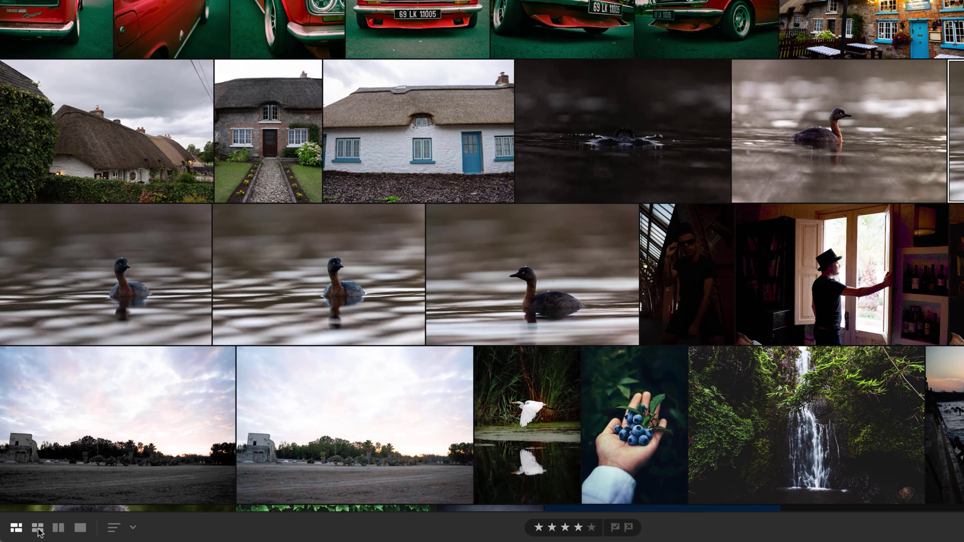
{"action": "left_click", "coordinate": [38, 527]}
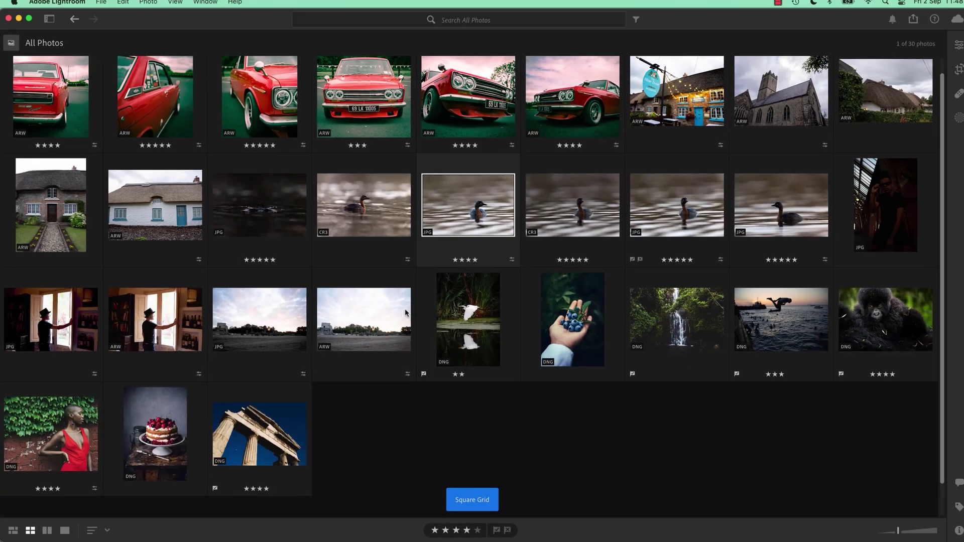
{"action": "key", "text": "shift+g"}
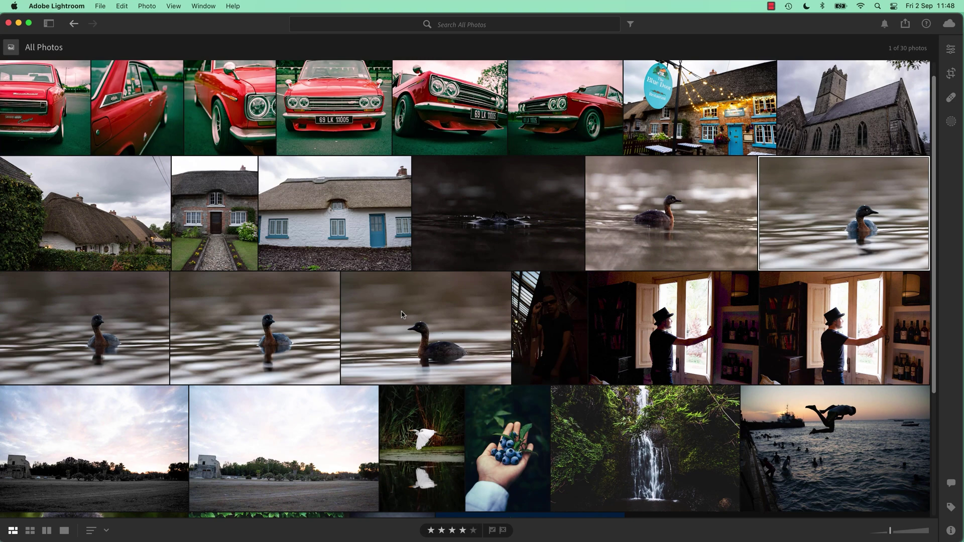
{"action": "key", "text": "g"}
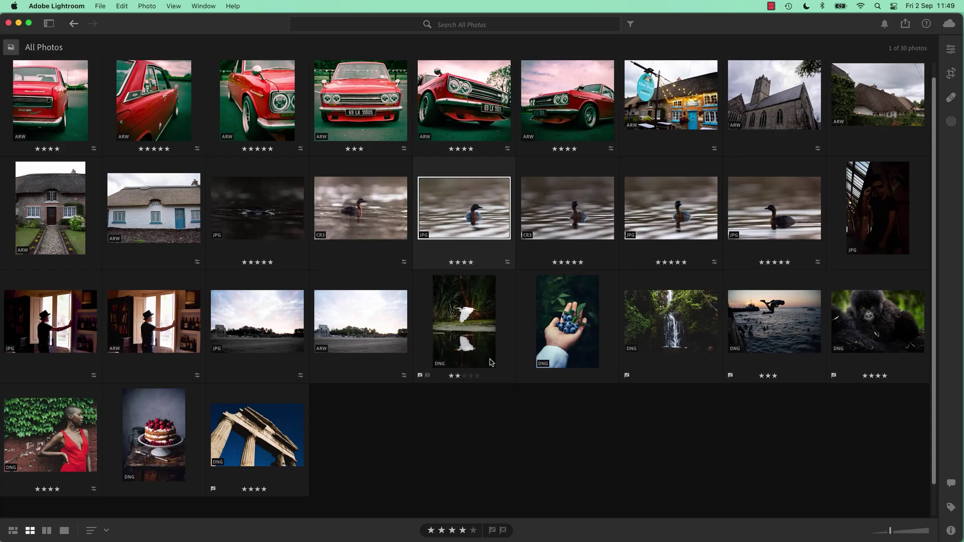
{"action": "key", "text": "d"}
{"action": "key", "text": "f"}
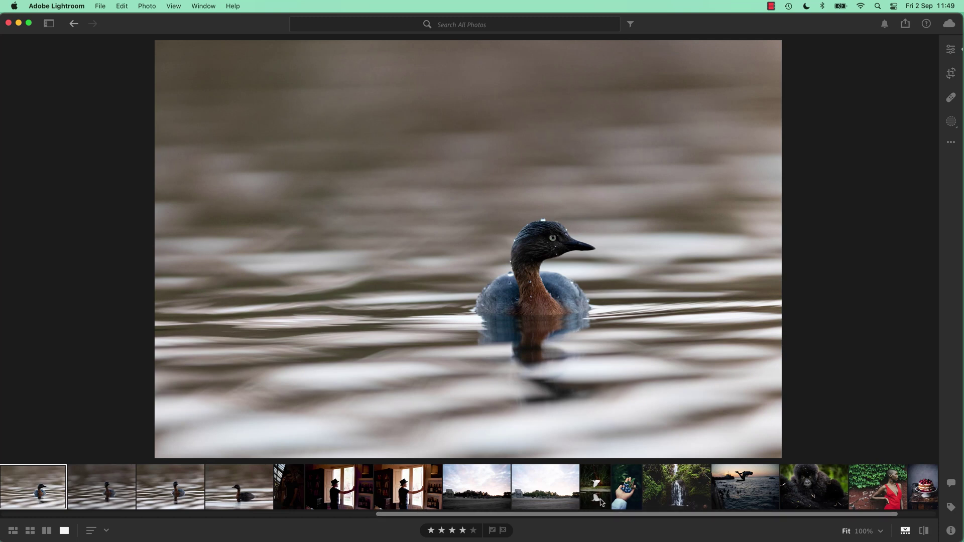
Step: Open the sunset field-and-building photo from the filmstrip and bring the filmstrip back
{"action": "left_click", "coordinate": [537, 494]}
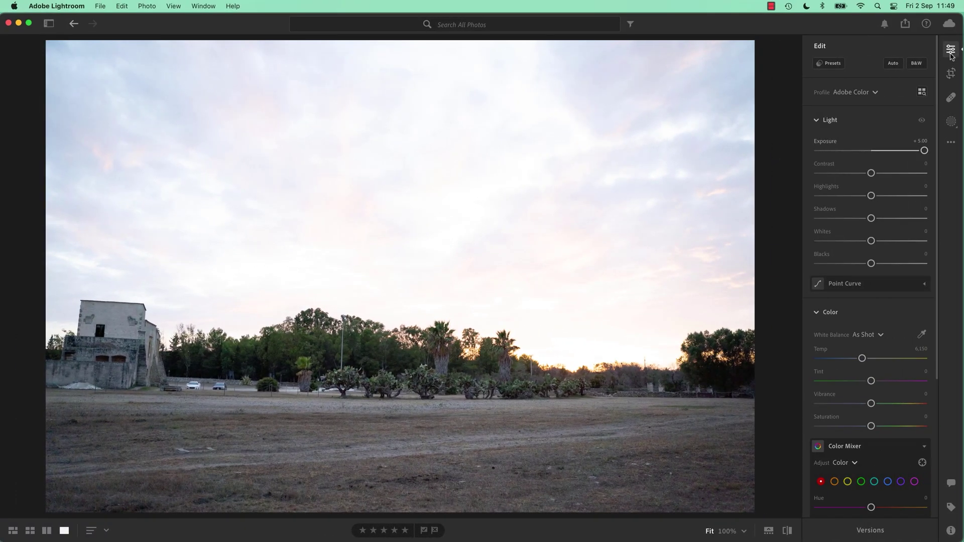
{"action": "left_click", "coordinate": [768, 530]}
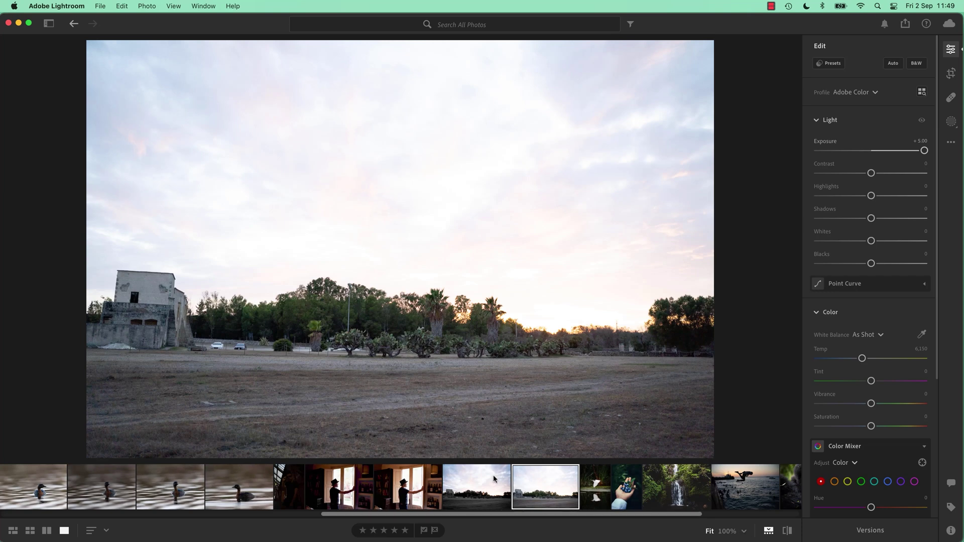
Step: Select a grebe photo from the filmstrip and raise its Exposure to +0.55
{"action": "scroll", "coordinate": [535, 495], "scroll_direction": "left", "scroll_amount": 5}
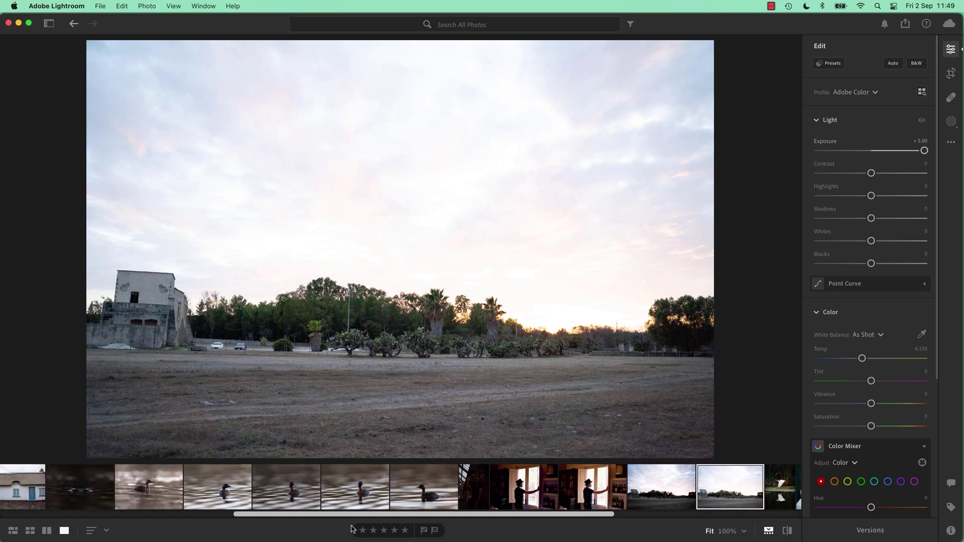
{"action": "left_click", "coordinate": [283, 481]}
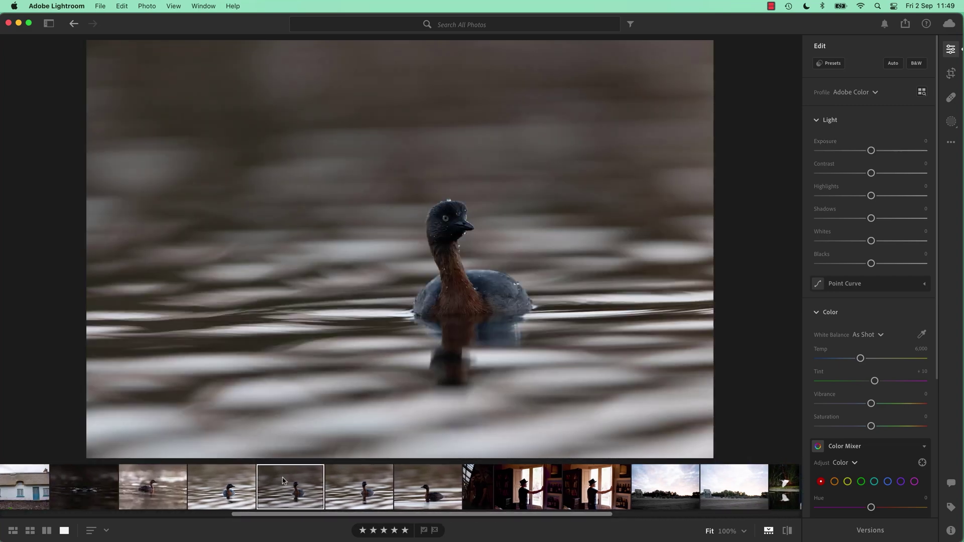
{"action": "key", "text": "Left"}
{"action": "key", "text": "Right"}
{"action": "left_click_drag", "start_coordinate": [867, 157], "coordinate": [877, 156]}
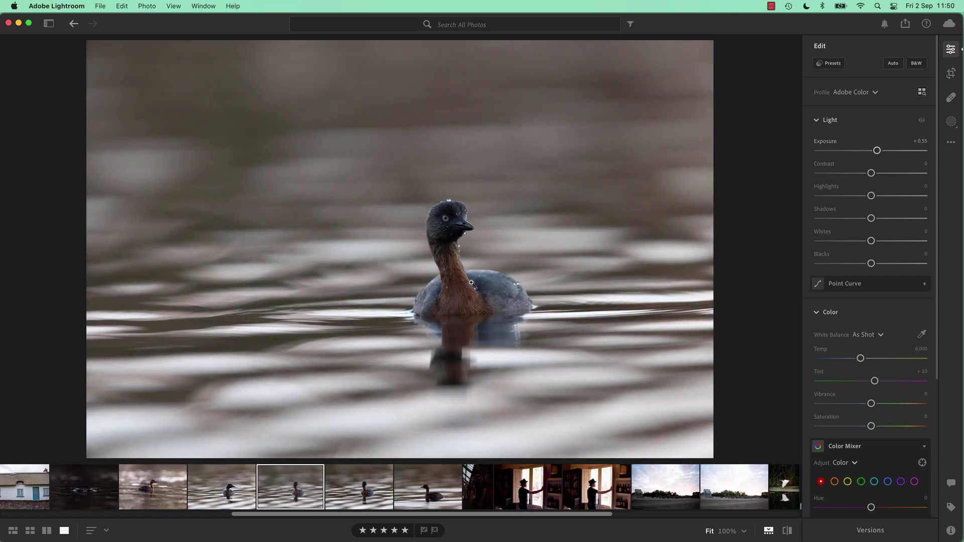
Step: Zoom to 100% on the grebe's head, then step through neighbouring grebe shots
{"action": "left_click", "coordinate": [472, 284]}
{"action": "left_click_drag", "start_coordinate": [404, 148], "coordinate": [428, 289]}
{"action": "key", "text": "Right"}
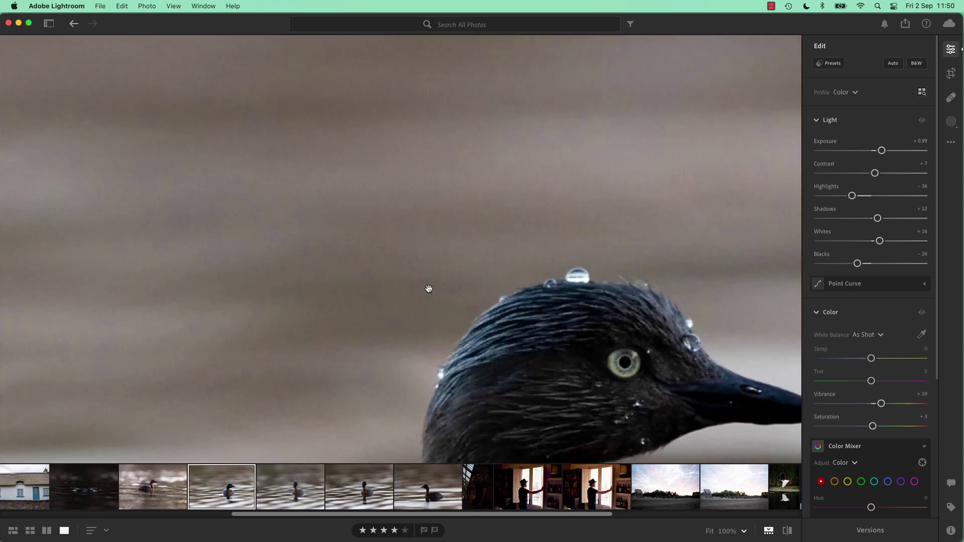
{"action": "key", "text": "Left"}
{"action": "key", "text": "Right"}
{"action": "key", "text": "Right"}
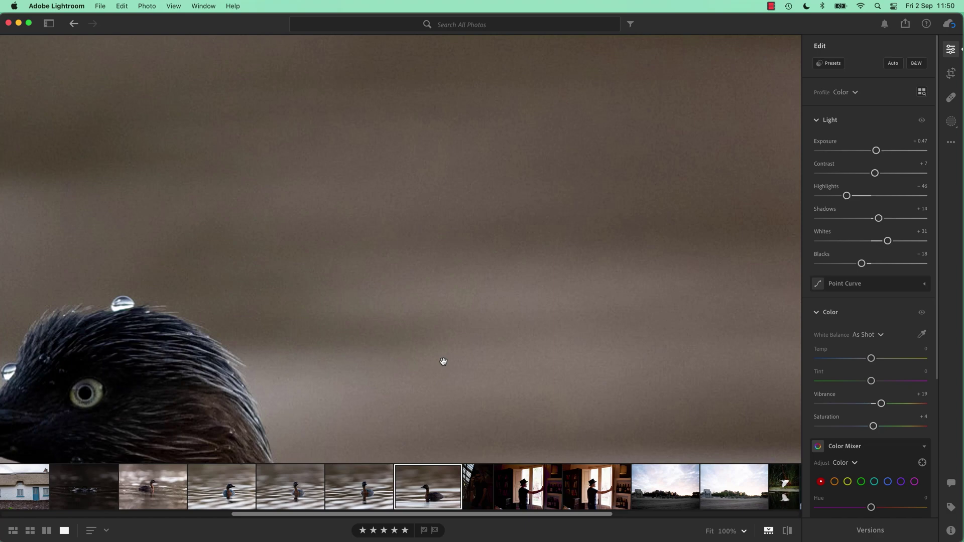
{"action": "key", "text": "Left"}
{"action": "key", "text": "Left"}
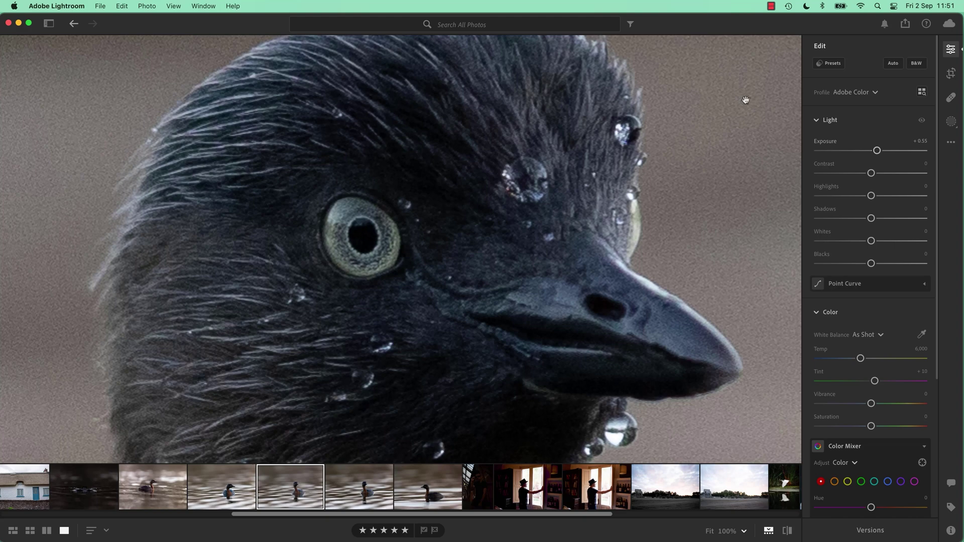
Step: Flip between the brightened grebe and its neighbours, ending on the grebe facing the camera
{"action": "left_click", "coordinate": [242, 485]}
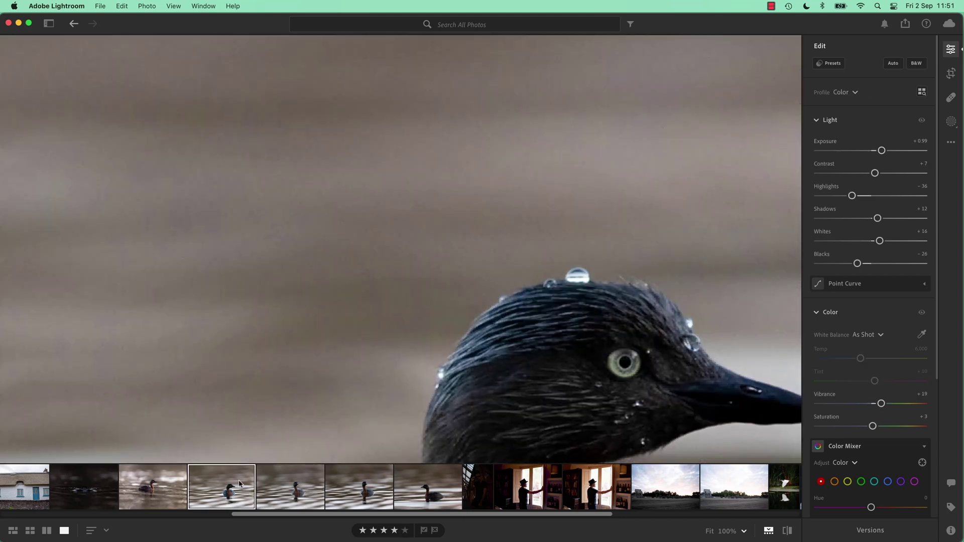
{"action": "left_click", "coordinate": [296, 494]}
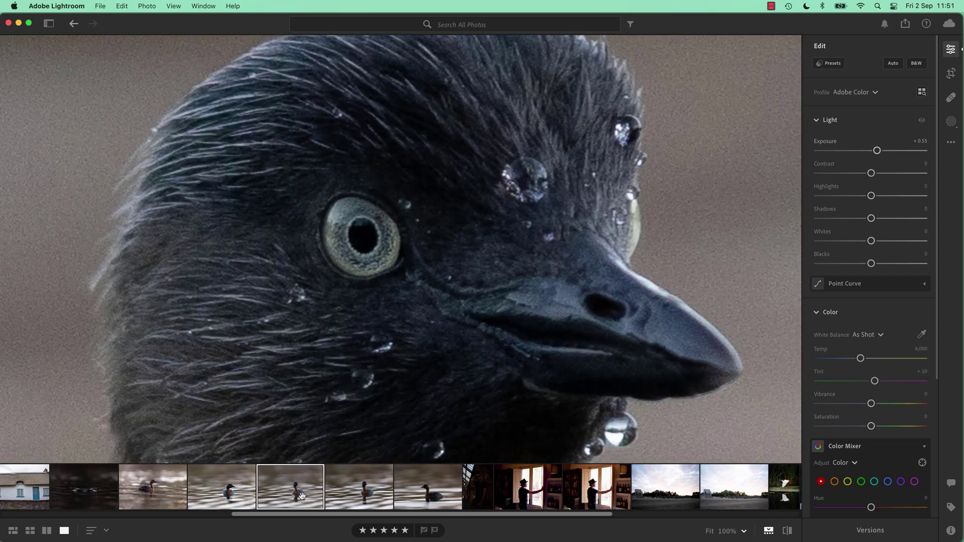
{"action": "key", "text": "Left"}
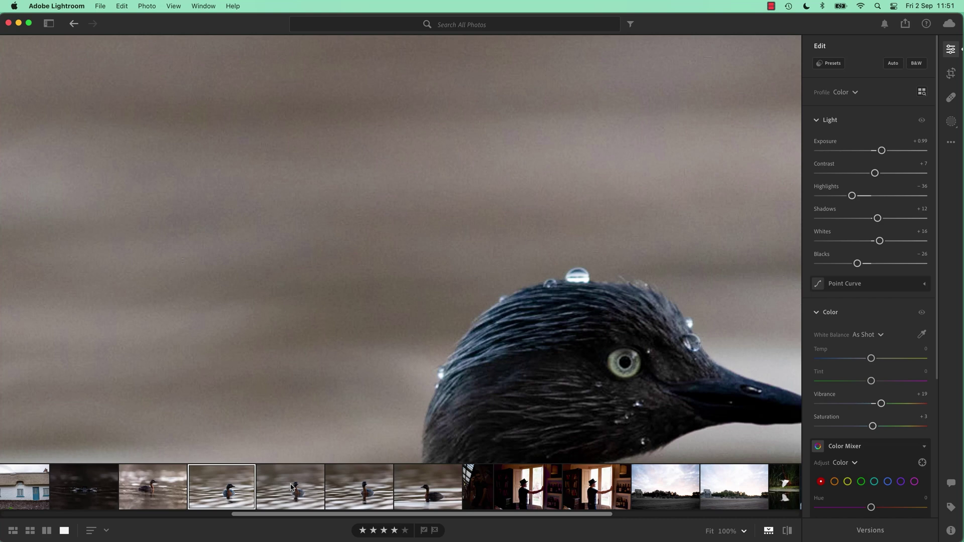
{"action": "left_click", "coordinate": [292, 487]}
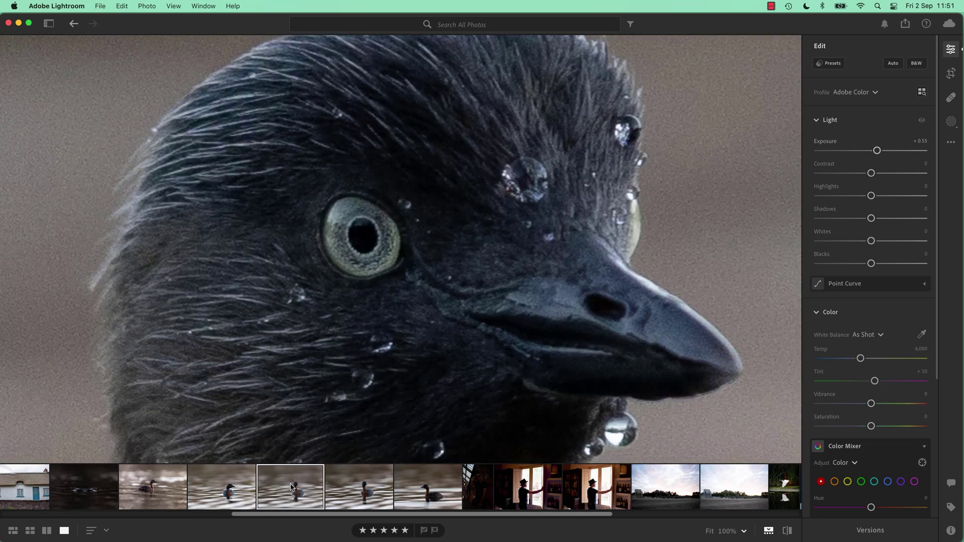
{"action": "key", "text": "Left"}
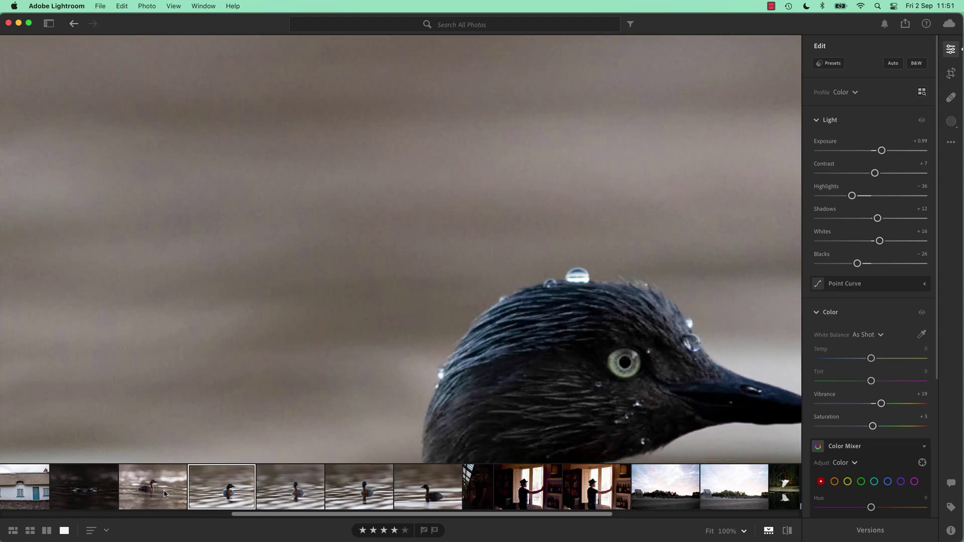
{"action": "key", "text": "Left"}
{"action": "left_click", "coordinate": [311, 492]}
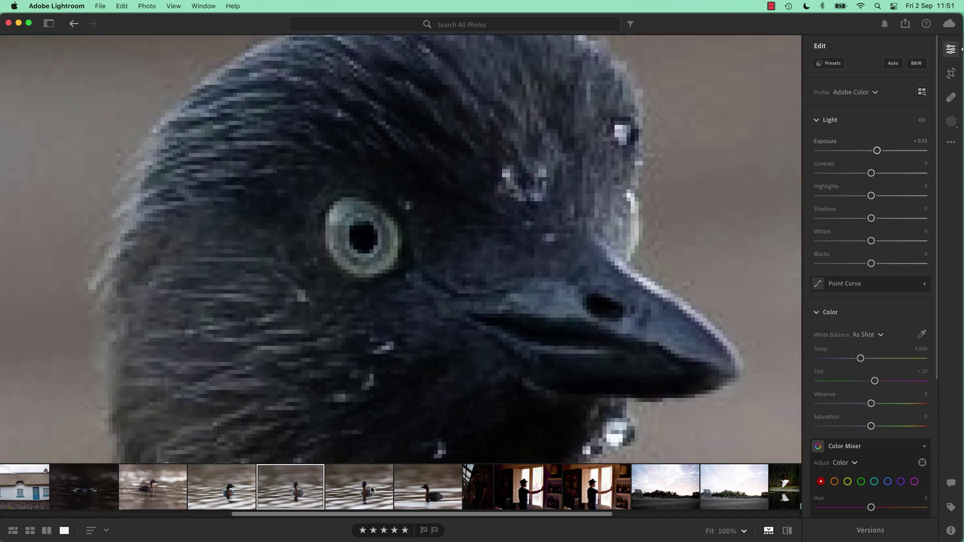
{"action": "key", "text": "Left"}
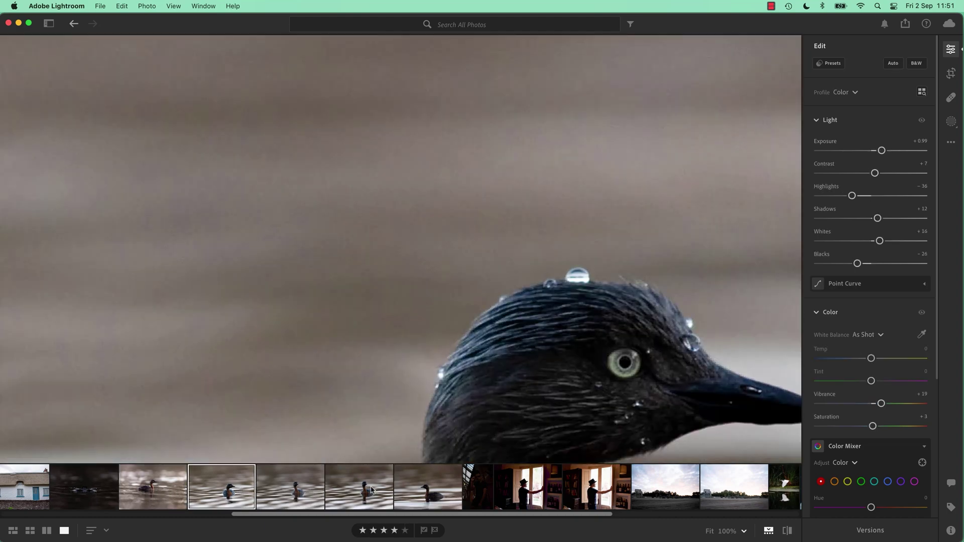
{"action": "key", "text": "Right"}
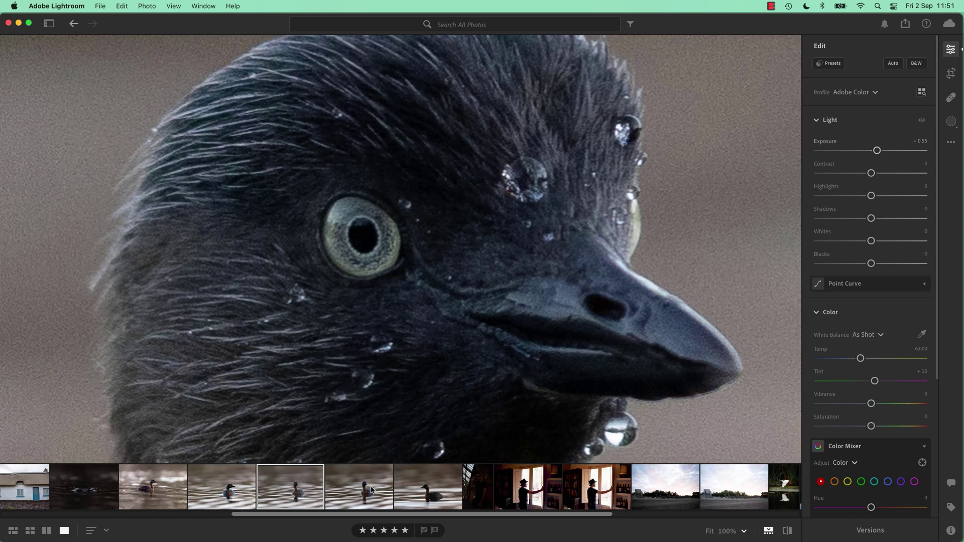
{"action": "left_click", "coordinate": [372, 490]}
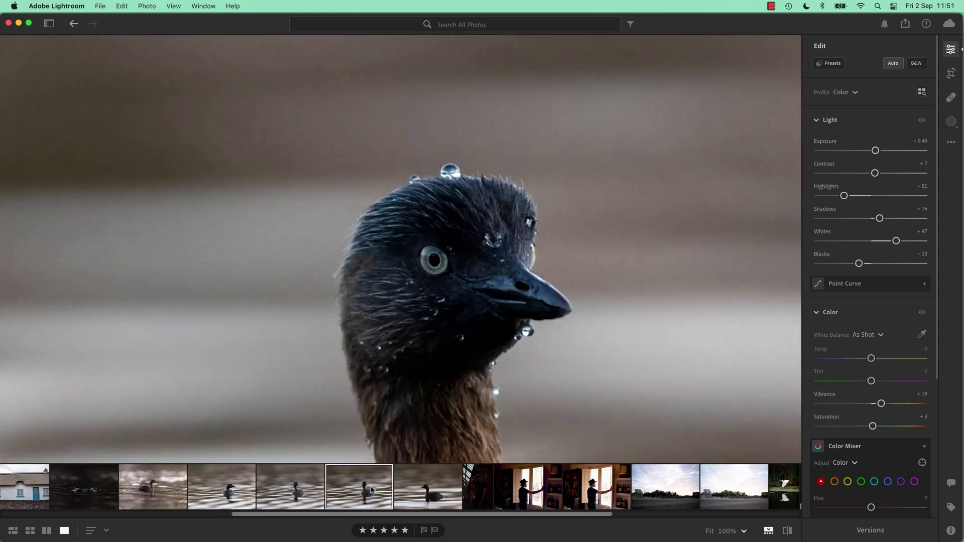